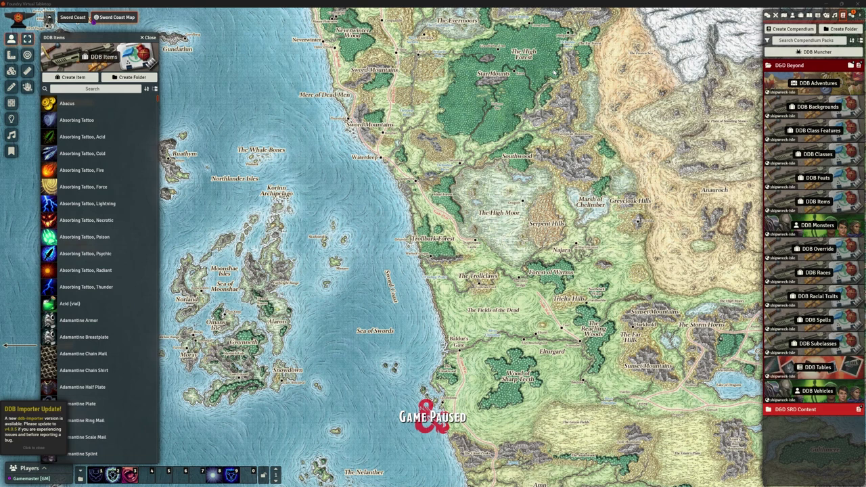
- Zoom into the Sword Coast map beside the open DDB Items compendium
scroll(432, 250, up, 3)
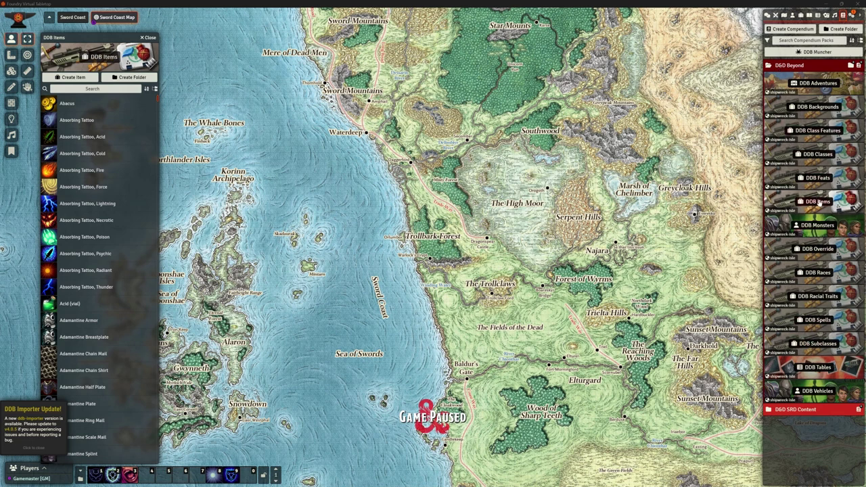
- Move the DDB Items window to the centre, scroll its item list, then move it back left
drag(98, 36, 439, 19)
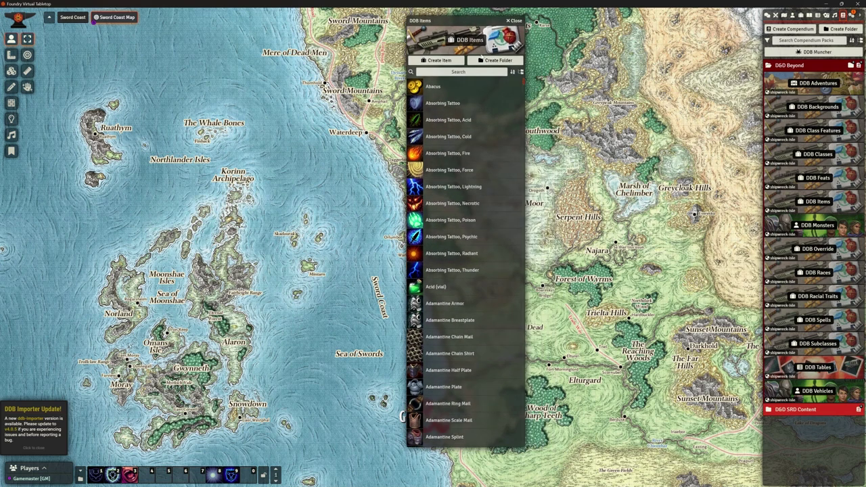
scroll(493, 121, down, 5)
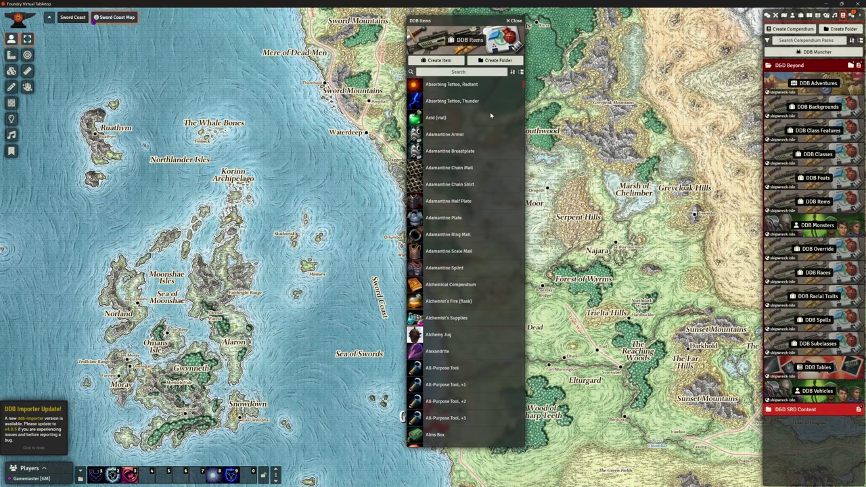
scroll(492, 121, down, 9)
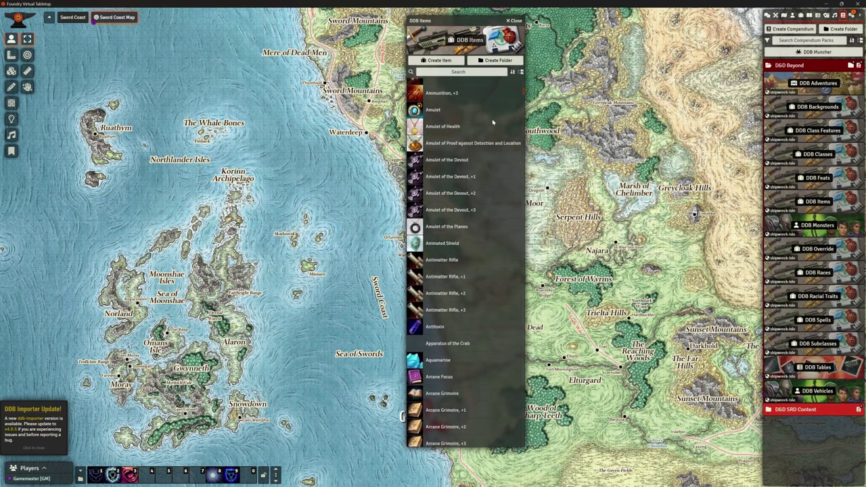
scroll(493, 122, down, 3)
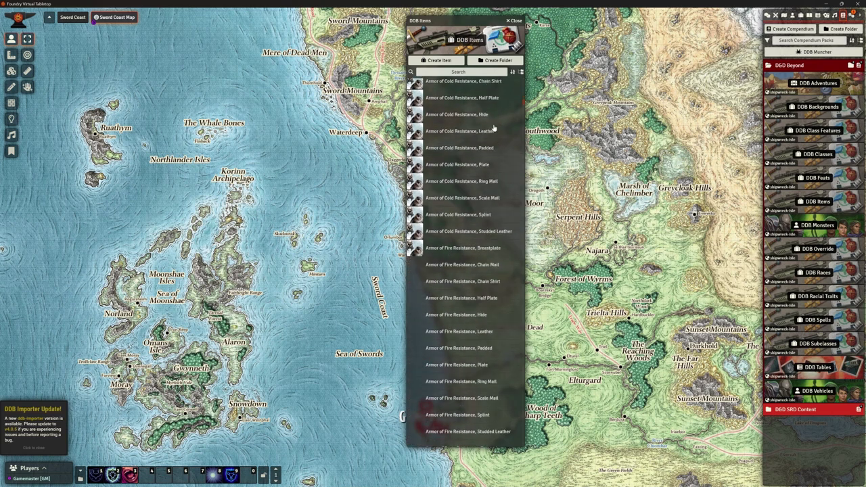
scroll(494, 124, up, 15)
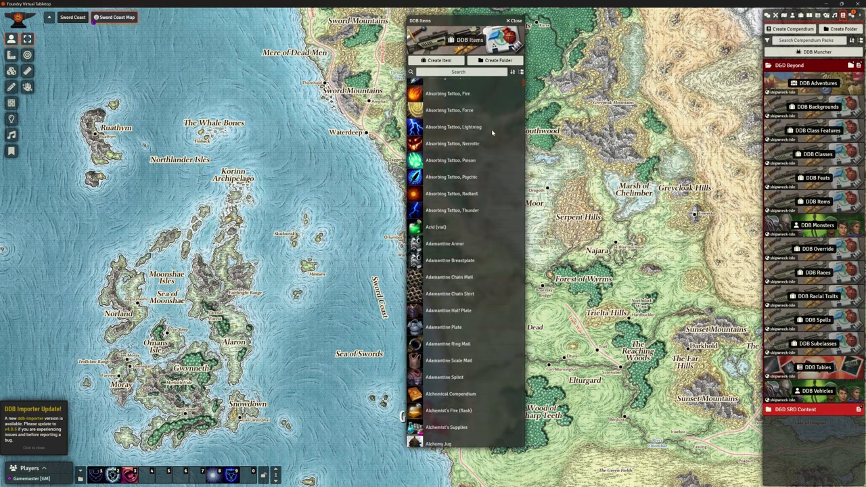
drag(474, 21, 186, 32)
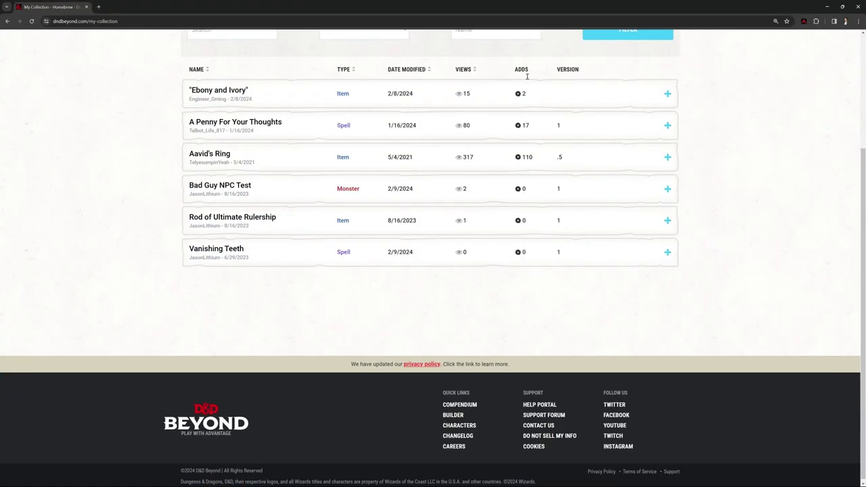
- Scroll the D&D Beyond homebrew collection showing Ebony and Ivory, Aavid's Ring and Vanishing Teeth
scroll(354, 194, up, 3)
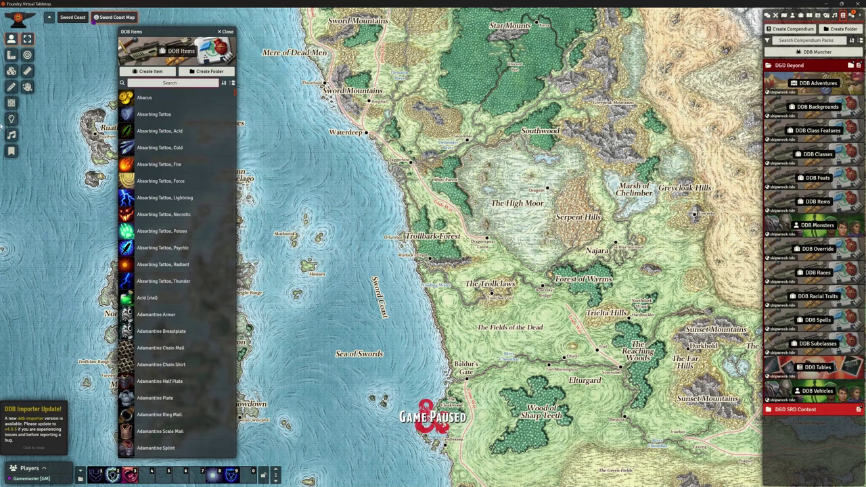
- Search DDB Items for 'ebo', finding only the Ebony Fly figurine, then close the compendium
text(ebo)
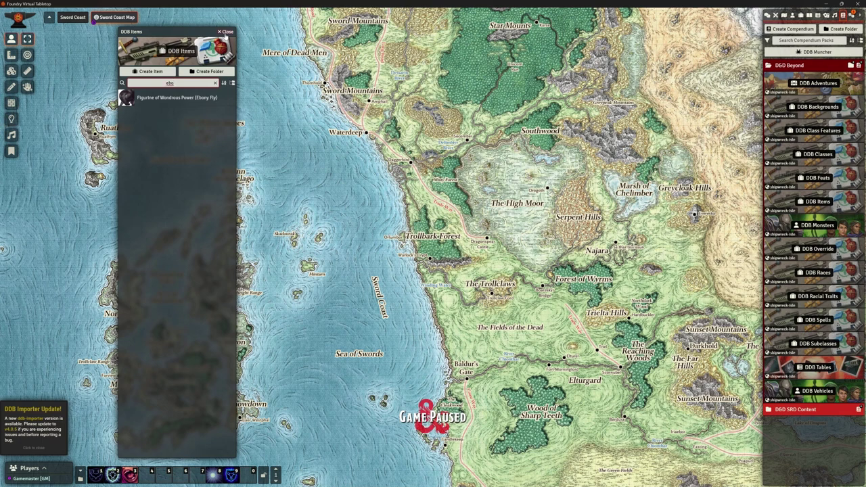
click(225, 32)
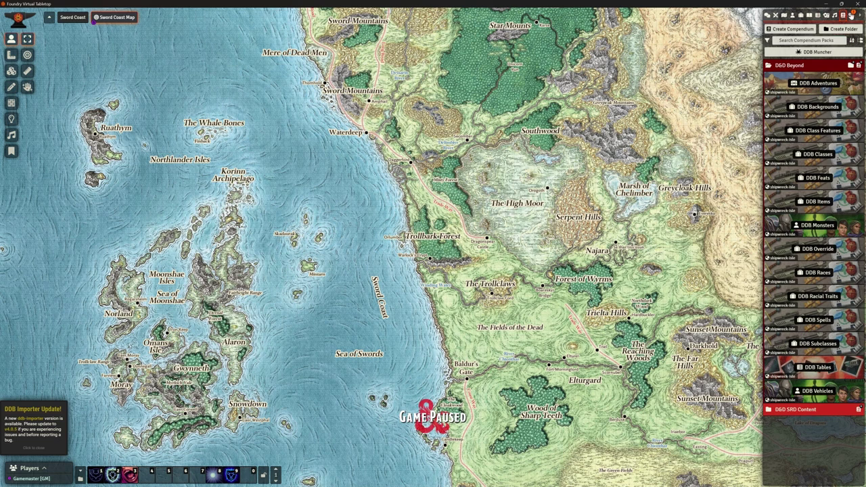
click(850, 15)
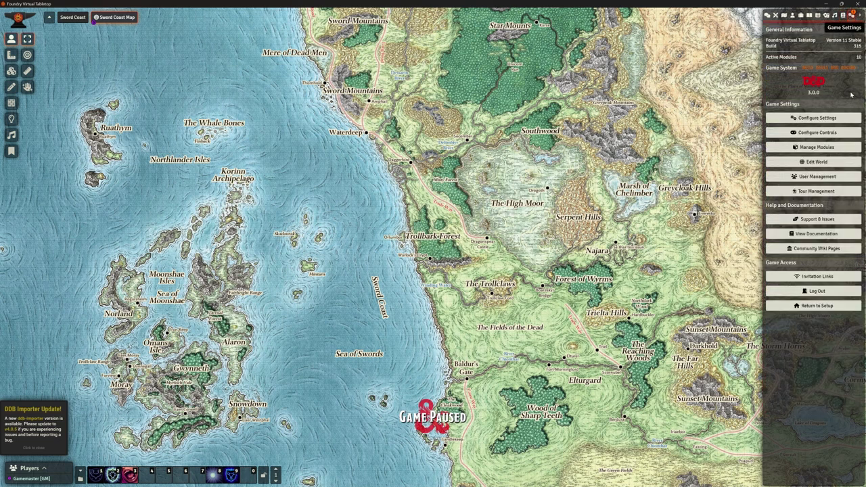
click(812, 151)
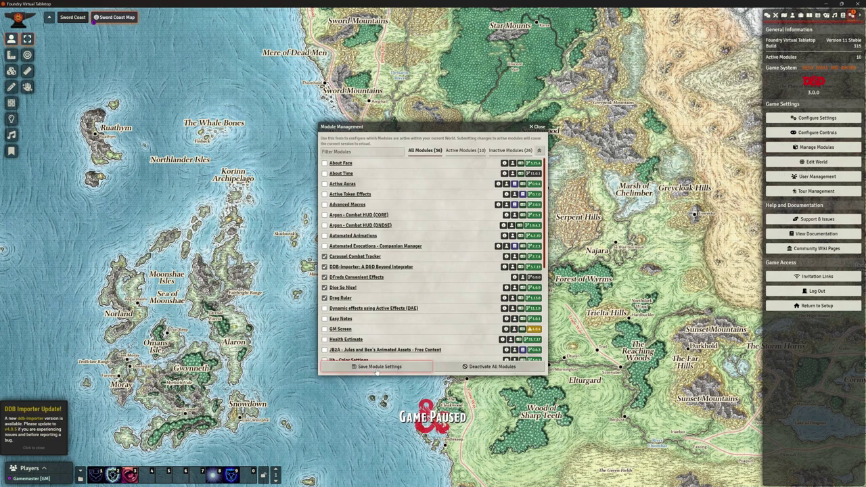
click(535, 127)
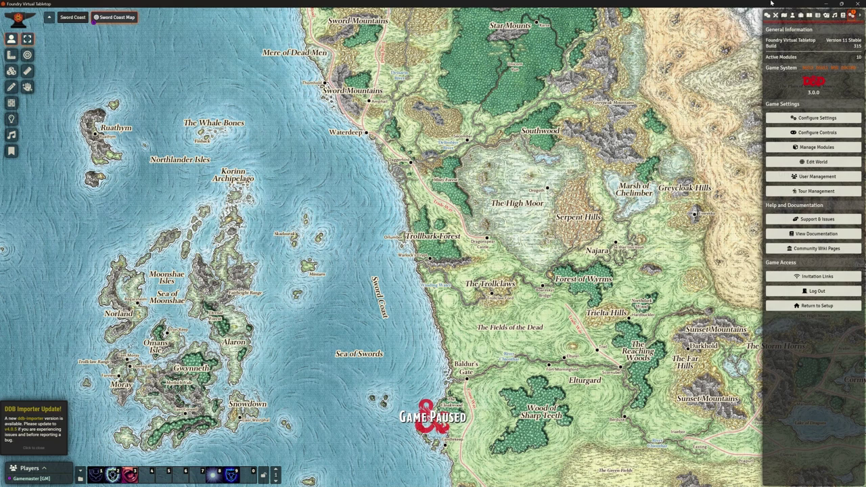
click(800, 15)
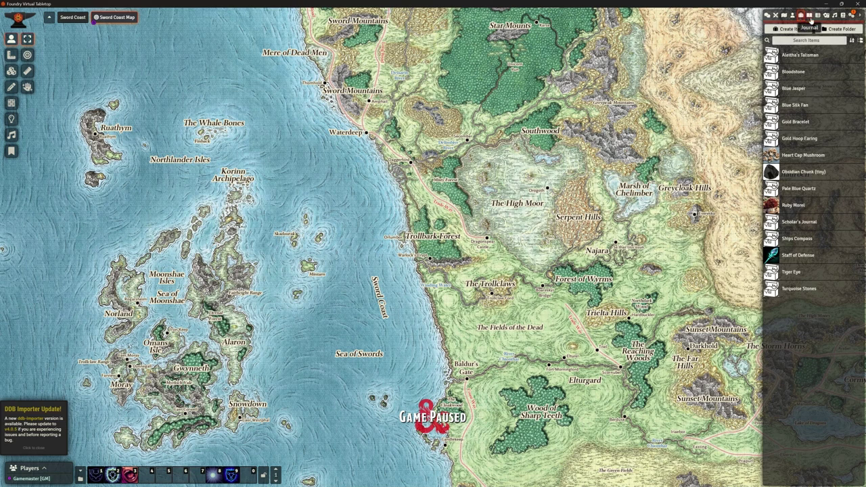
click(842, 15)
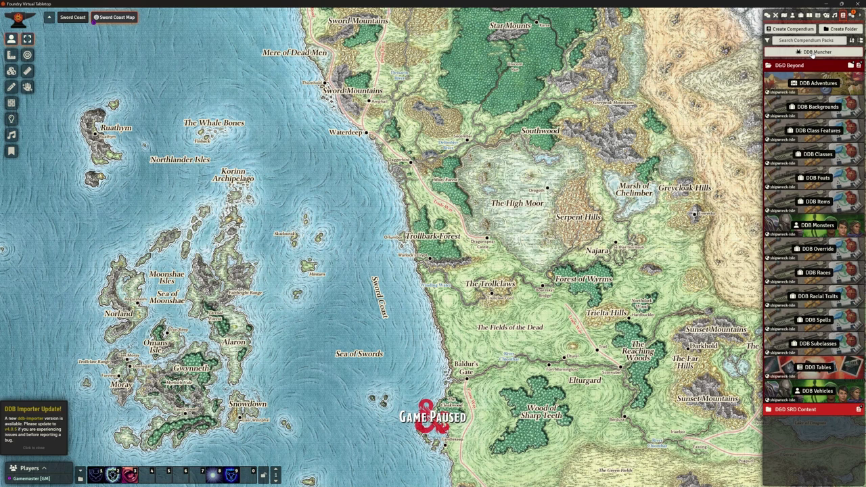
- Run a DDB Muncher Item Munch with Include homebrew and Only homebrew items ticked, then close it
click(814, 54)
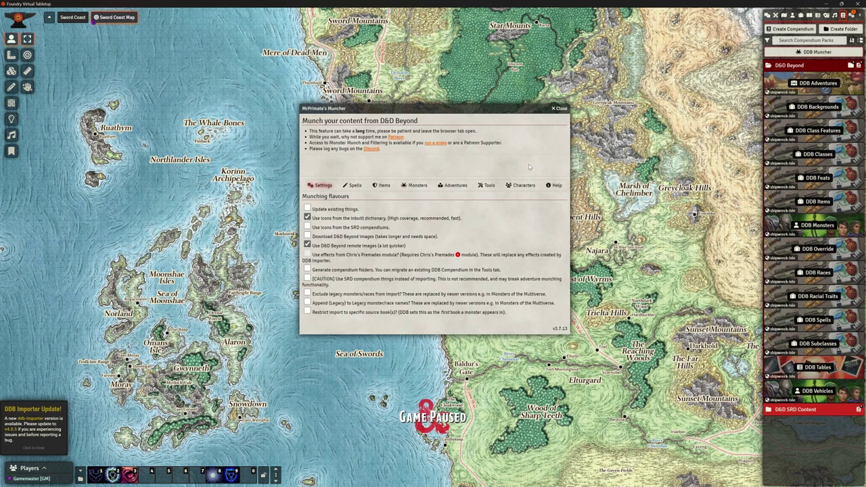
click(383, 187)
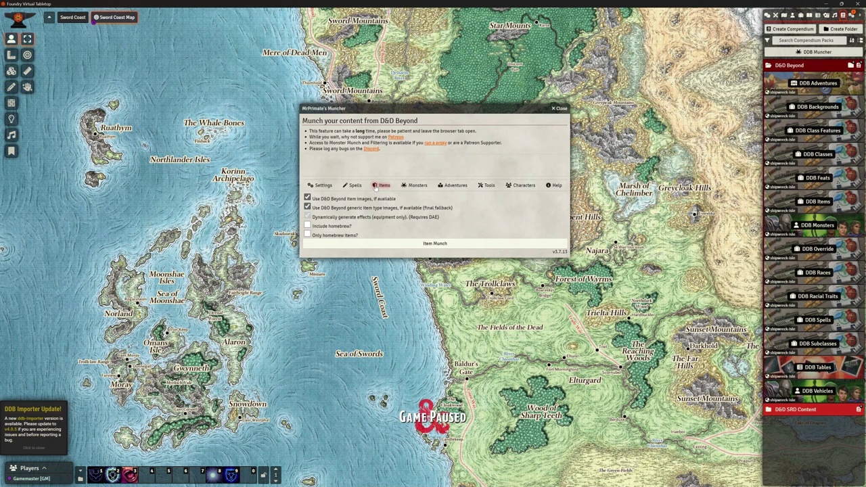
click(308, 226)
click(307, 235)
click(436, 243)
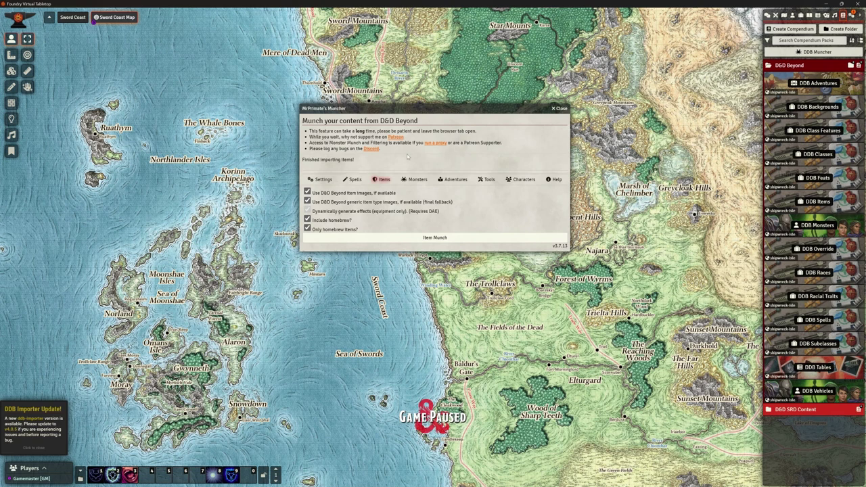
click(561, 109)
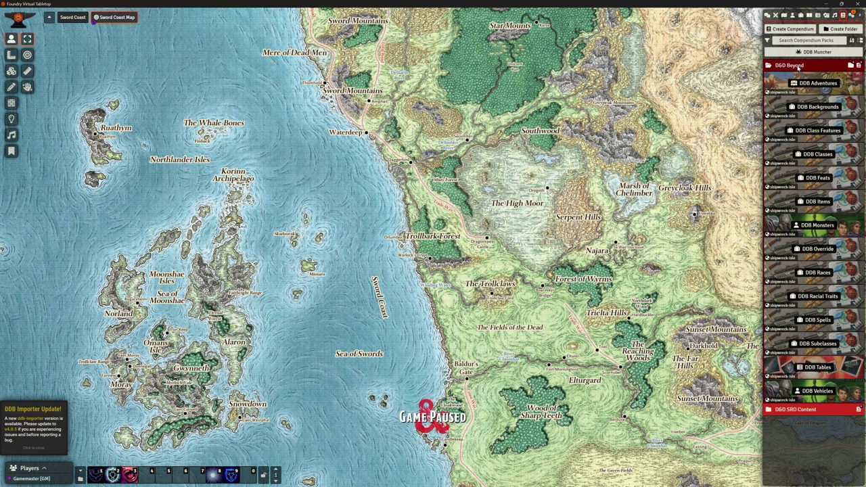
- Reopen DDB Items, clear the old 'ebo' search, and try then clear a 'rod' search
click(815, 202)
drag(167, 31, 380, 28)
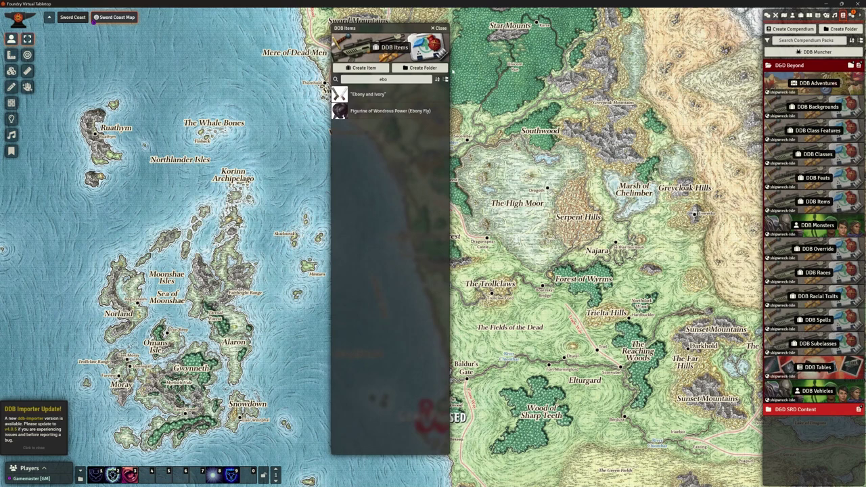
double_click(381, 79)
key(BackSpace)
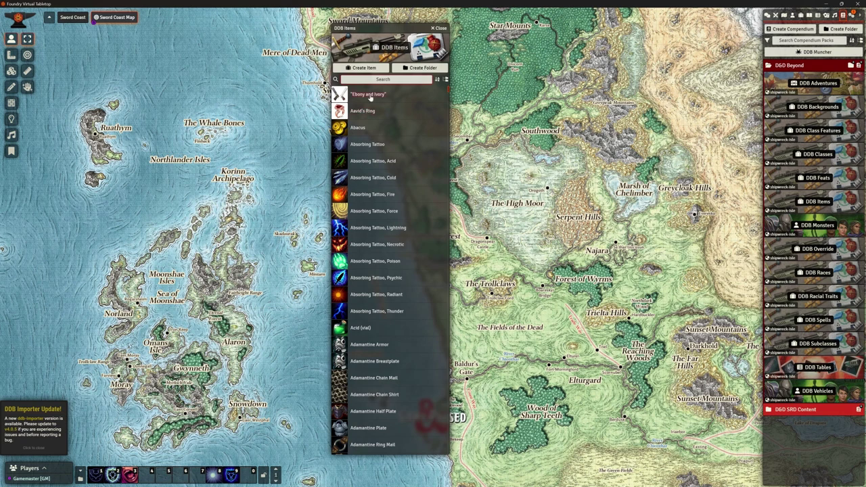
text(rod)
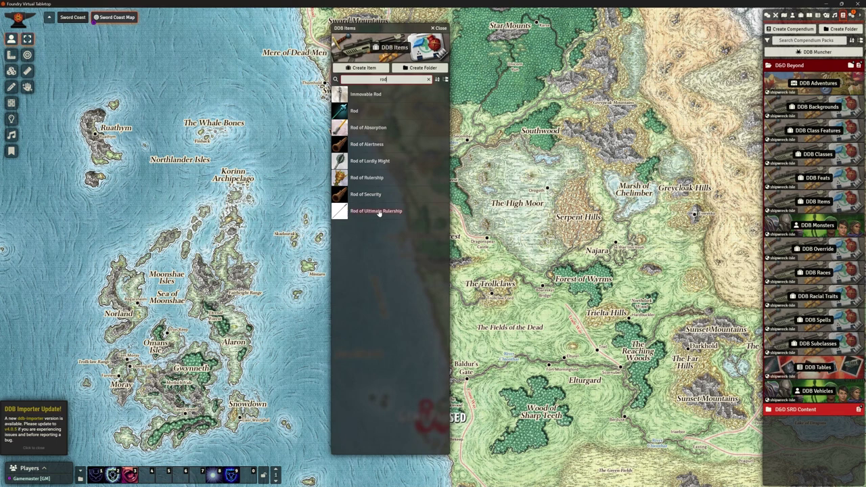
click(428, 79)
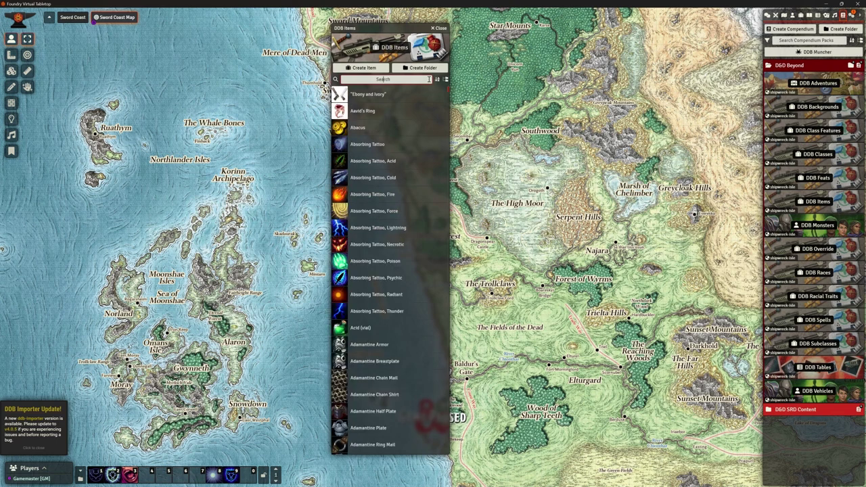
- Inspect Ebony and Ivory's Details and Effects, then close the sheet and the compendium
click(366, 95)
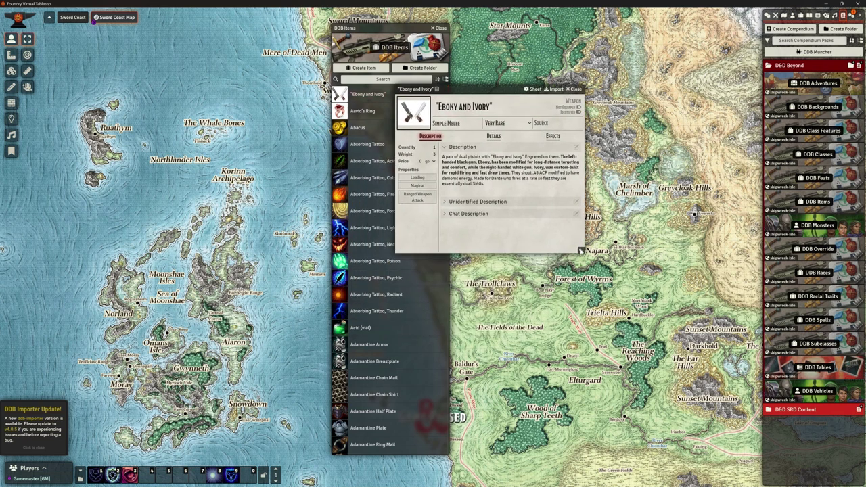
drag(580, 250, 636, 311)
click(518, 136)
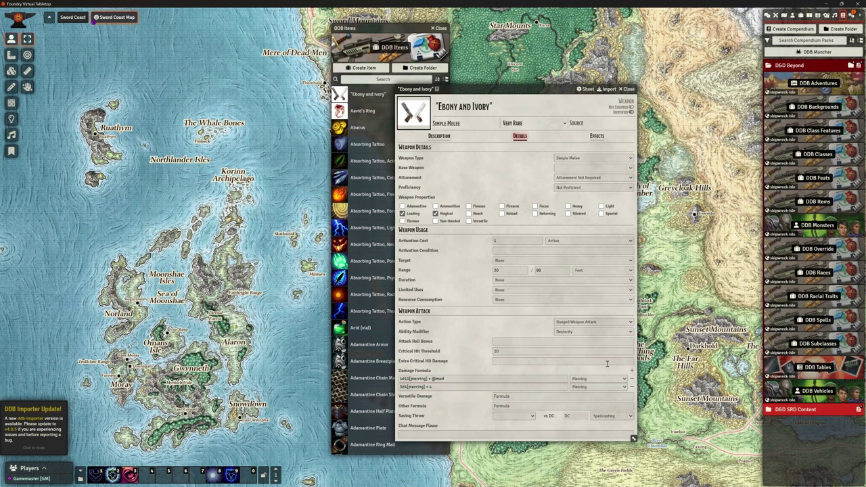
click(597, 137)
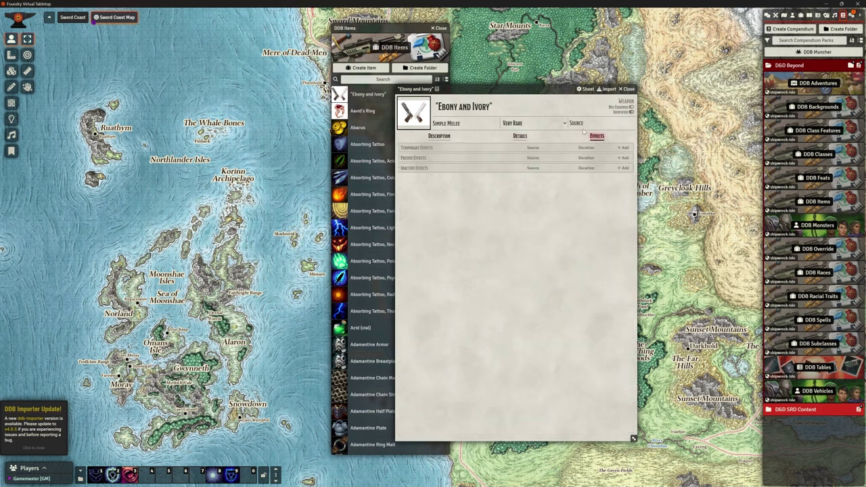
click(626, 89)
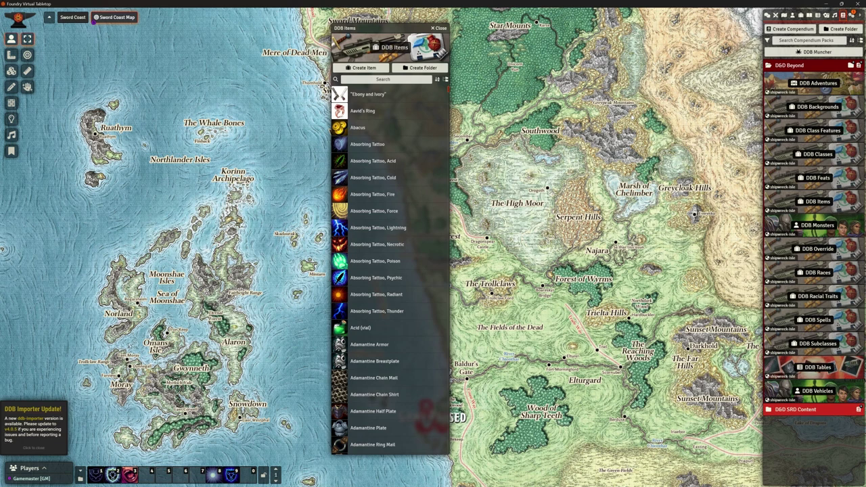
click(440, 28)
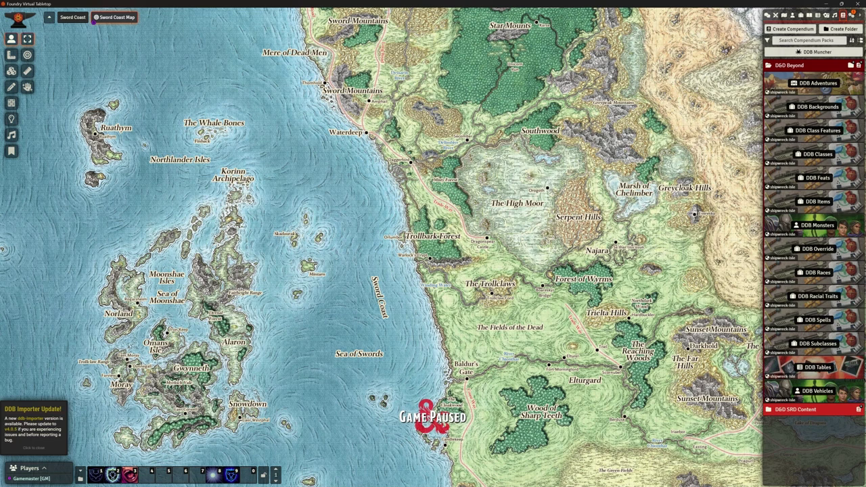
- Run a Spell Munch with Include homebrew and Only homebrew spells ticked, then close the muncher
click(808, 53)
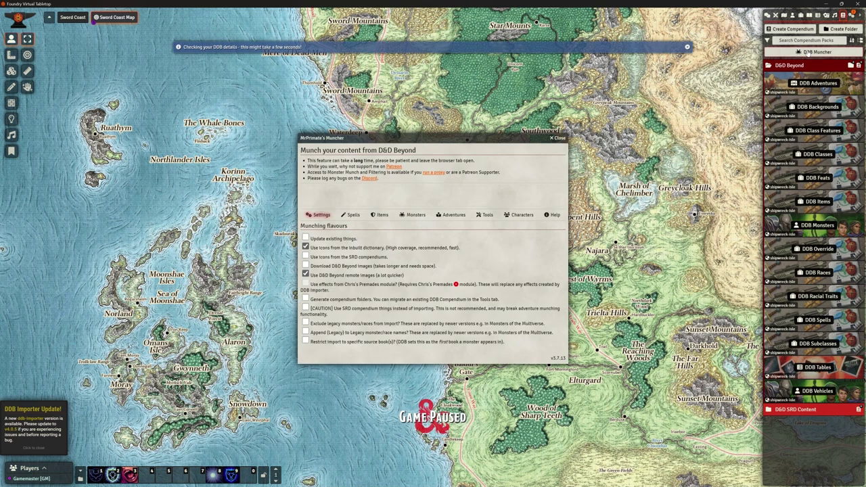
click(353, 215)
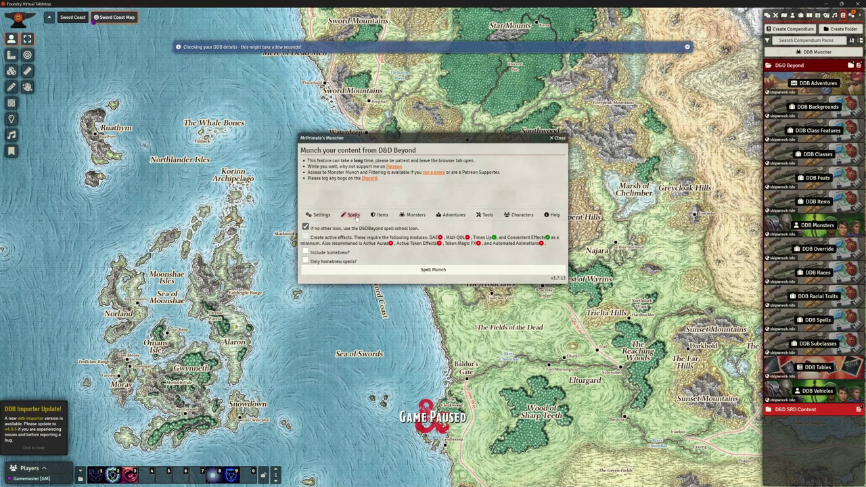
click(306, 251)
click(306, 261)
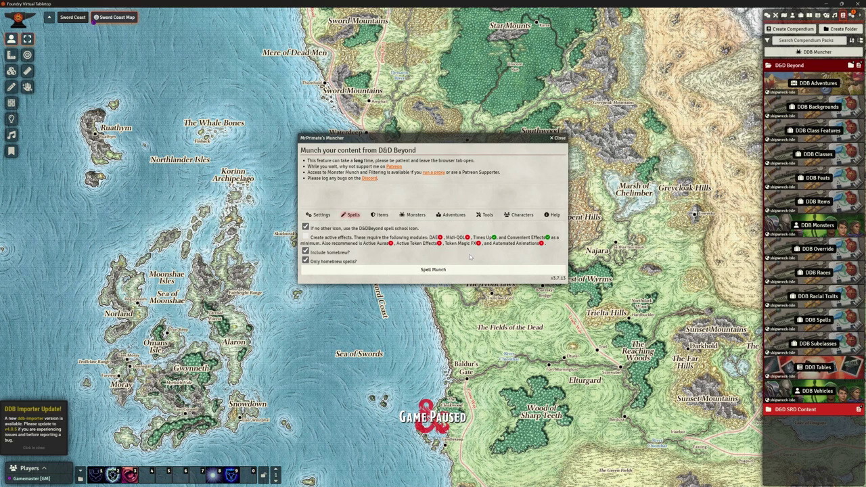
click(454, 270)
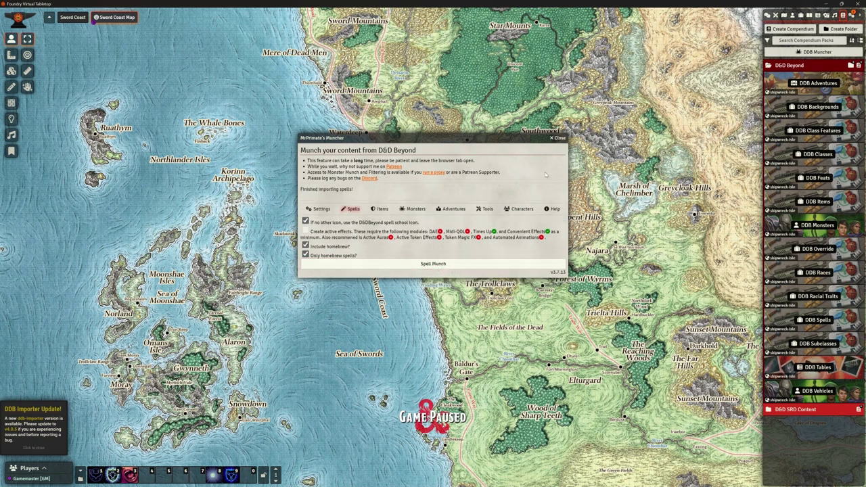
click(560, 139)
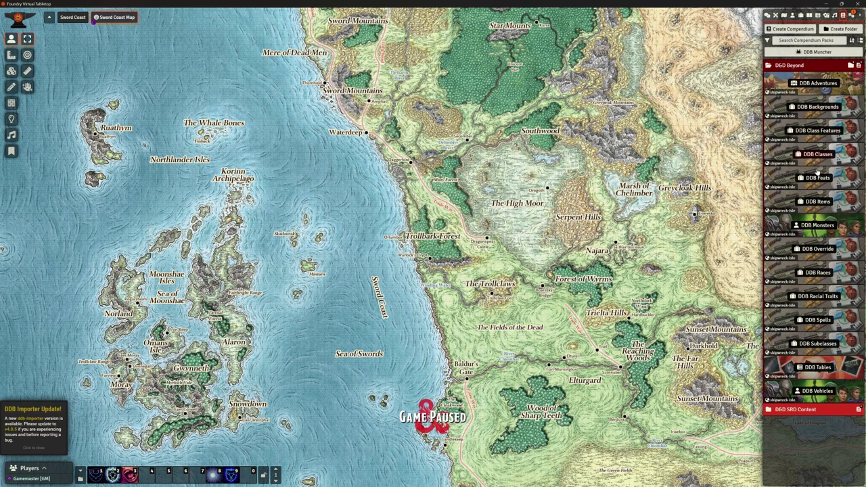
click(817, 320)
drag(106, 41, 417, 41)
click(391, 106)
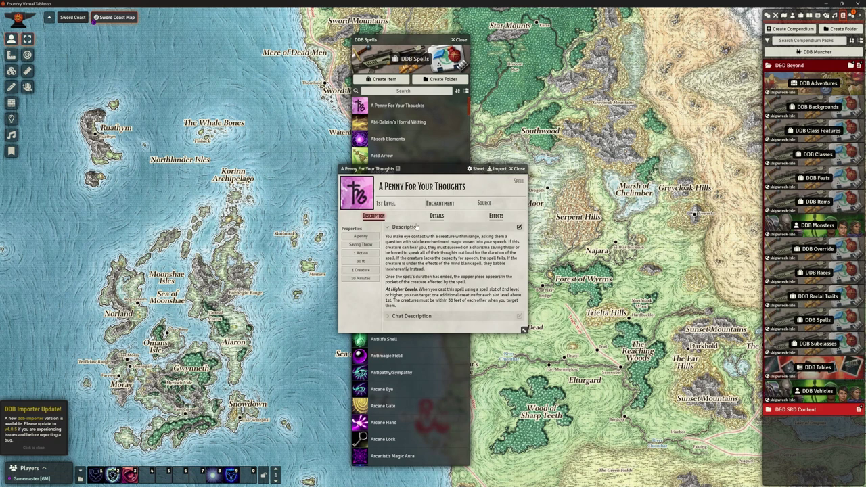
click(436, 216)
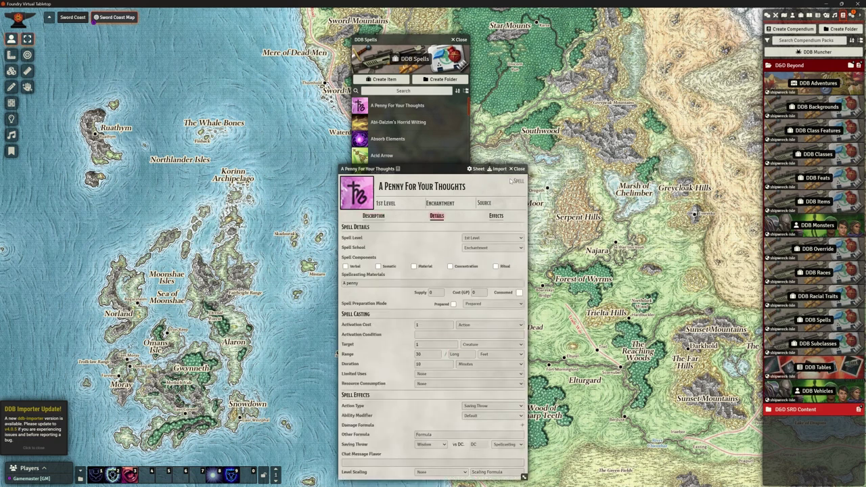
click(496, 216)
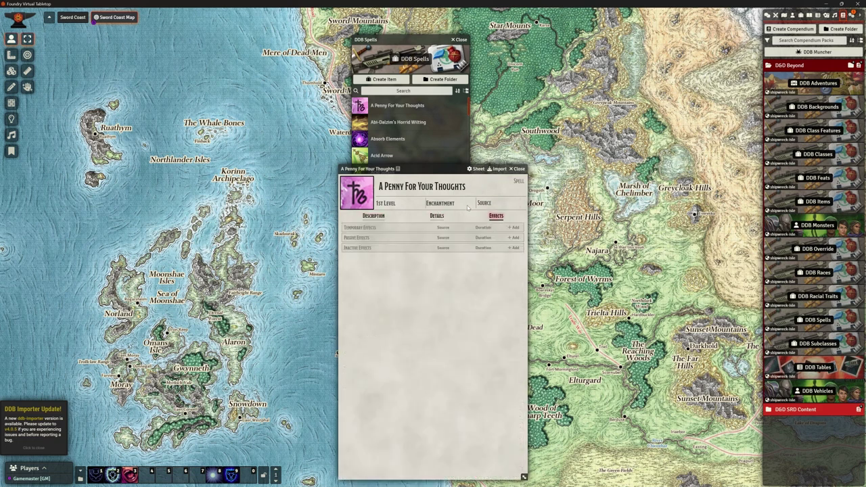
click(437, 216)
click(372, 216)
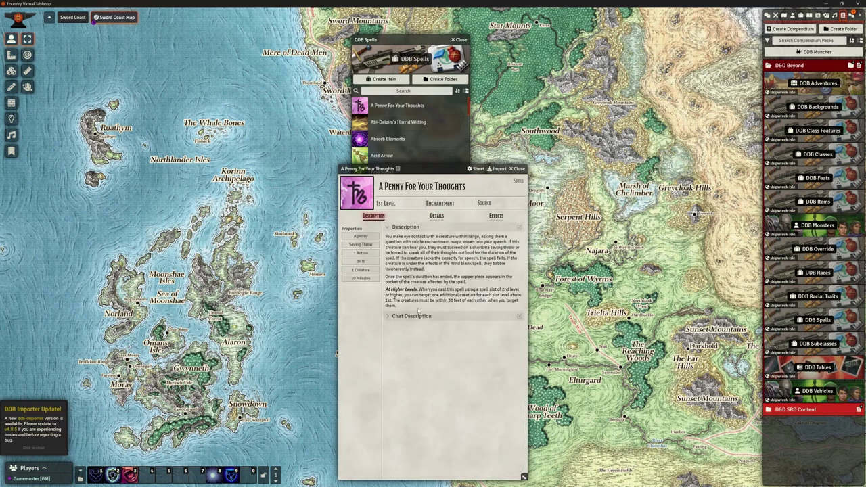
click(517, 169)
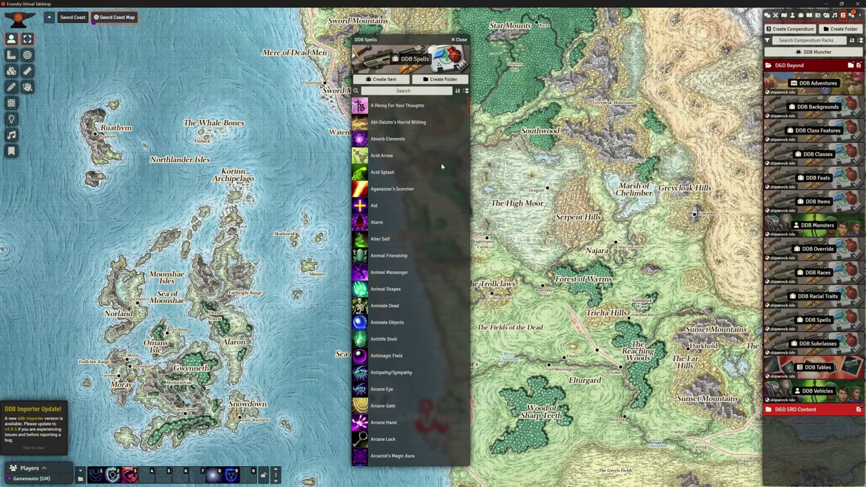
click(408, 91)
text(tee)
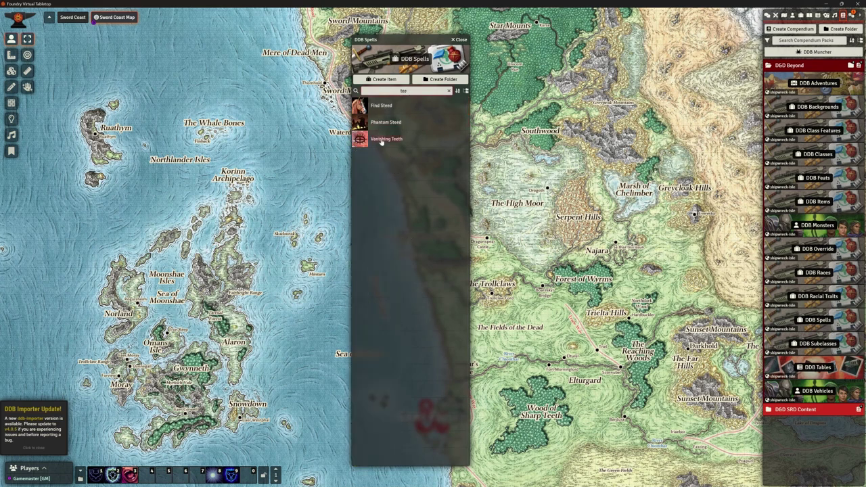
click(382, 138)
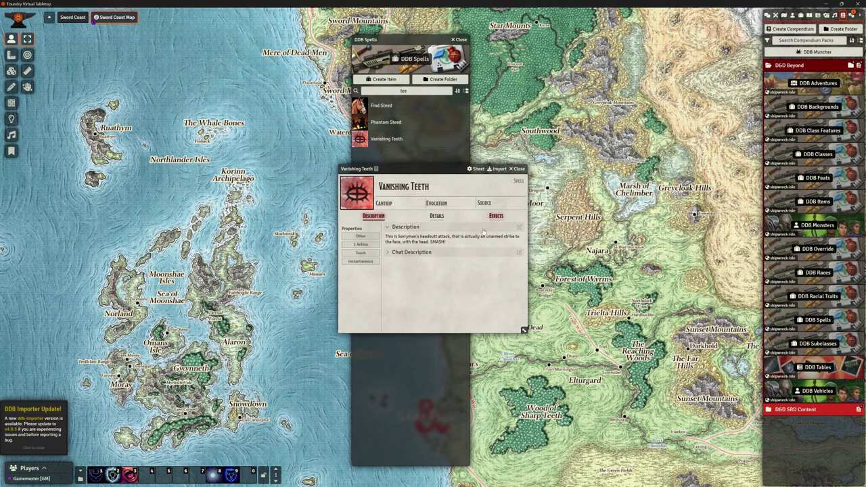
click(518, 169)
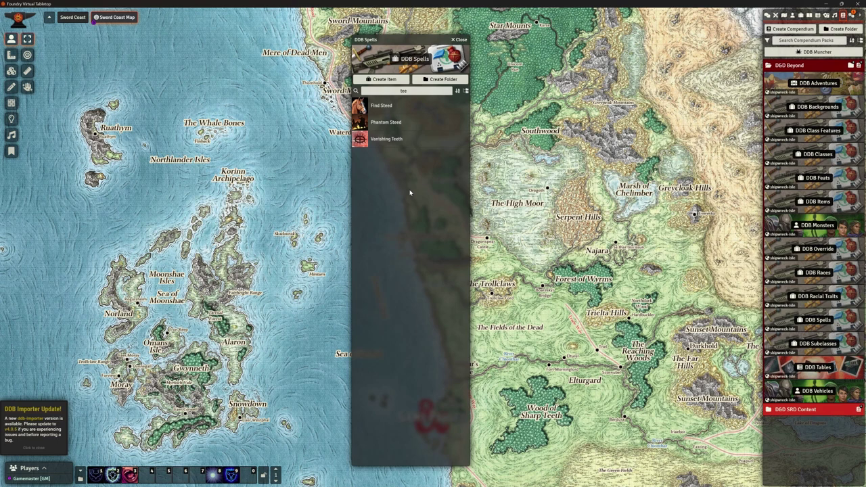
click(460, 41)
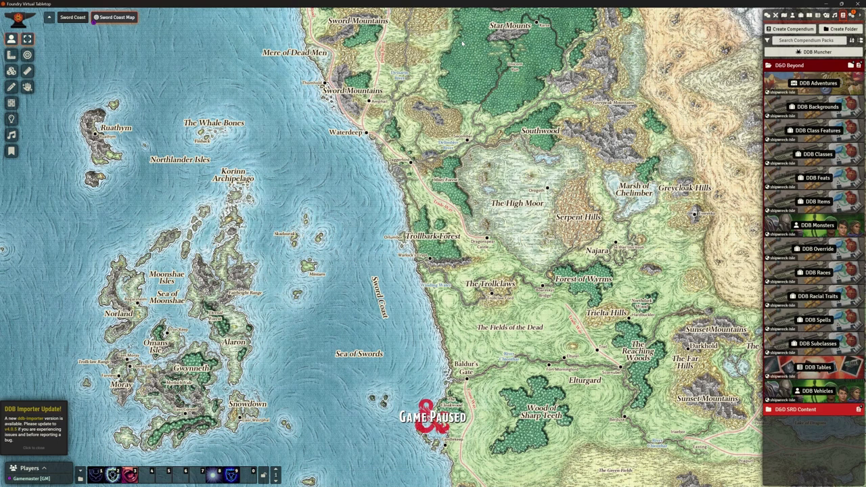
- Open the empty DDB Monsters compendium beside the muncher's Monsters import options
click(812, 231)
drag(130, 40, 179, 46)
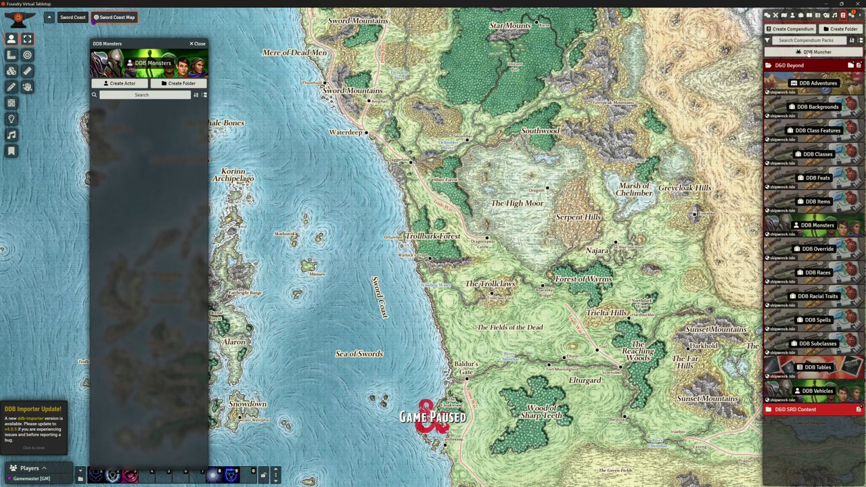
click(809, 52)
click(415, 215)
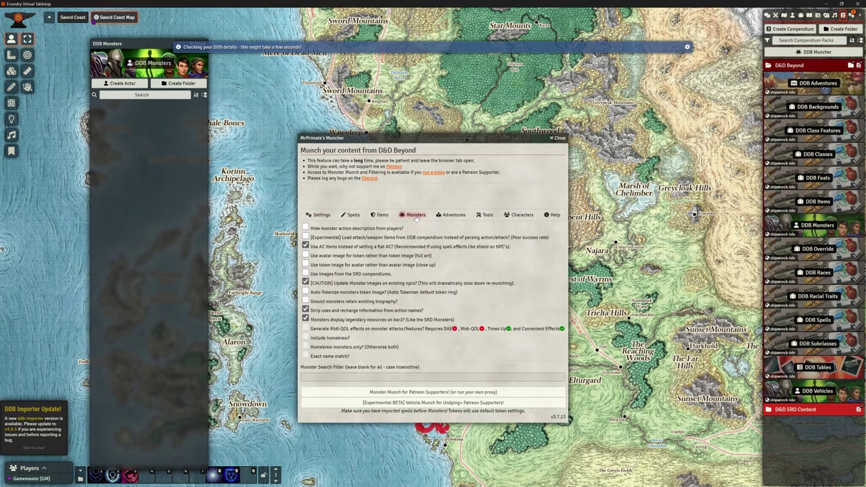